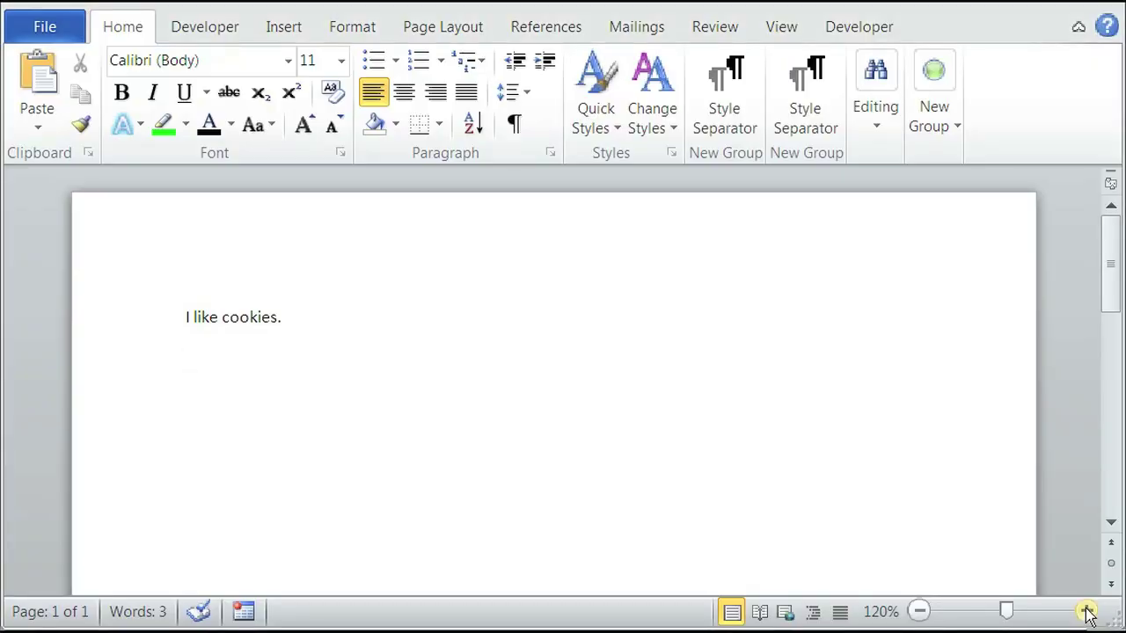
Step: Zoom the 'I like cookies.' page in to 150% with the status-bar controls, then back to 110%
{"action": "left_click", "coordinate": [1087, 611]}
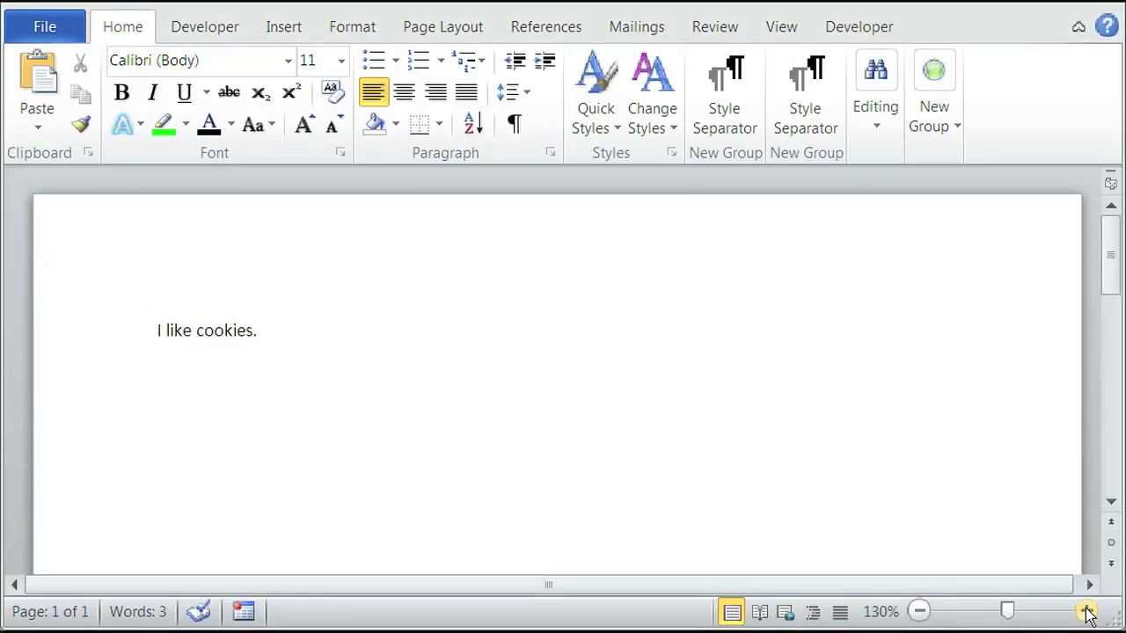
{"action": "left_click", "coordinate": [1087, 611]}
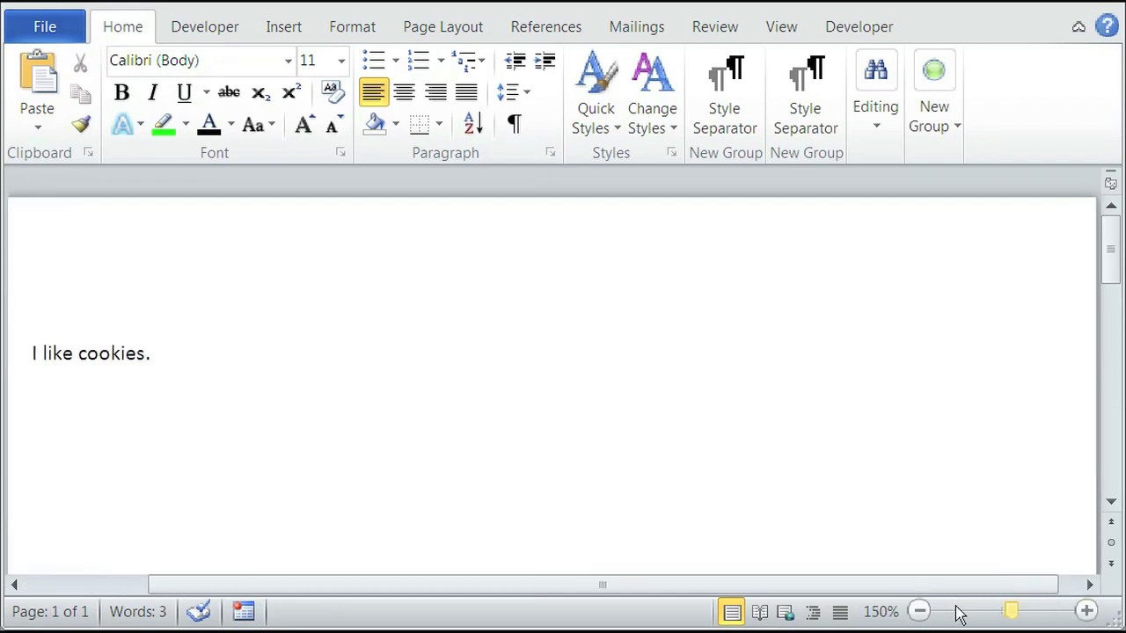
{"action": "left_click", "coordinate": [920, 612]}
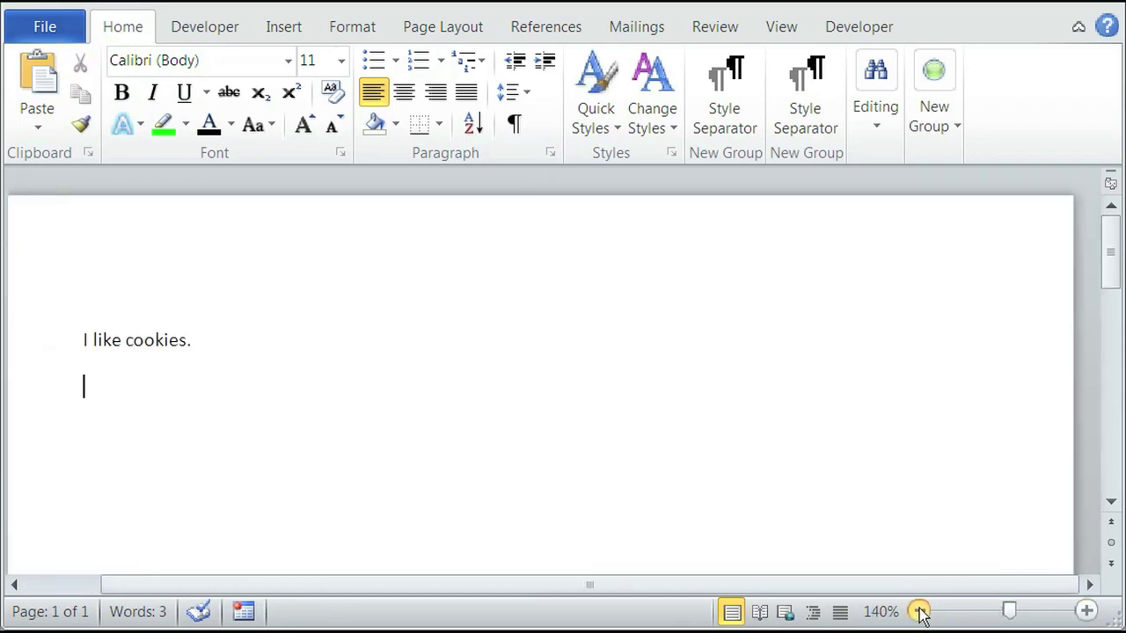
{"action": "left_click", "coordinate": [920, 612]}
{"action": "left_click", "coordinate": [919, 611]}
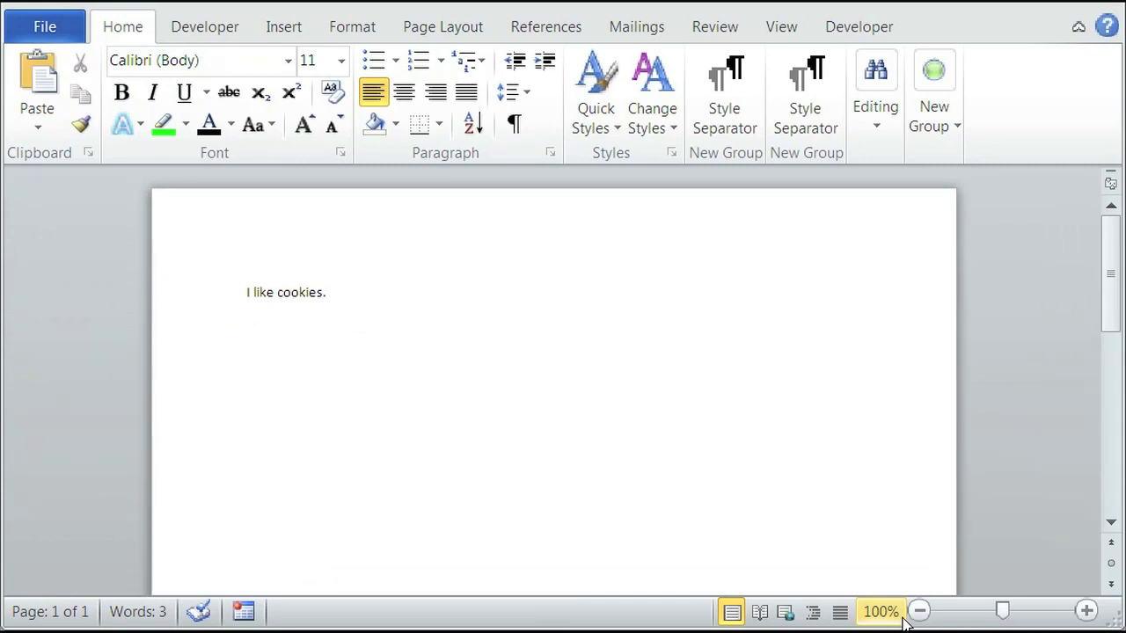
{"action": "scroll", "coordinate": [903, 622], "scroll_direction": "up", "scroll_amount": 1, "text": "ctrl"}
{"action": "scroll", "coordinate": [903, 621], "scroll_direction": "up", "scroll_amount": 1, "text": "ctrl"}
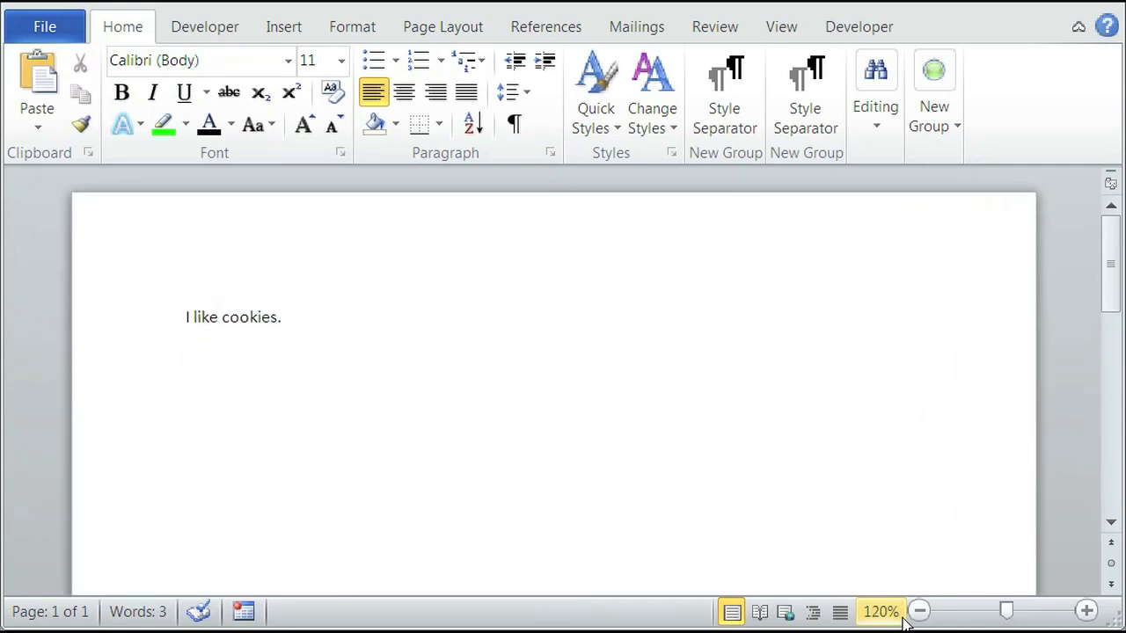
{"action": "scroll", "coordinate": [903, 622], "scroll_direction": "up", "scroll_amount": 1, "text": "ctrl"}
{"action": "scroll", "coordinate": [908, 622], "scroll_direction": "up", "scroll_amount": 1}
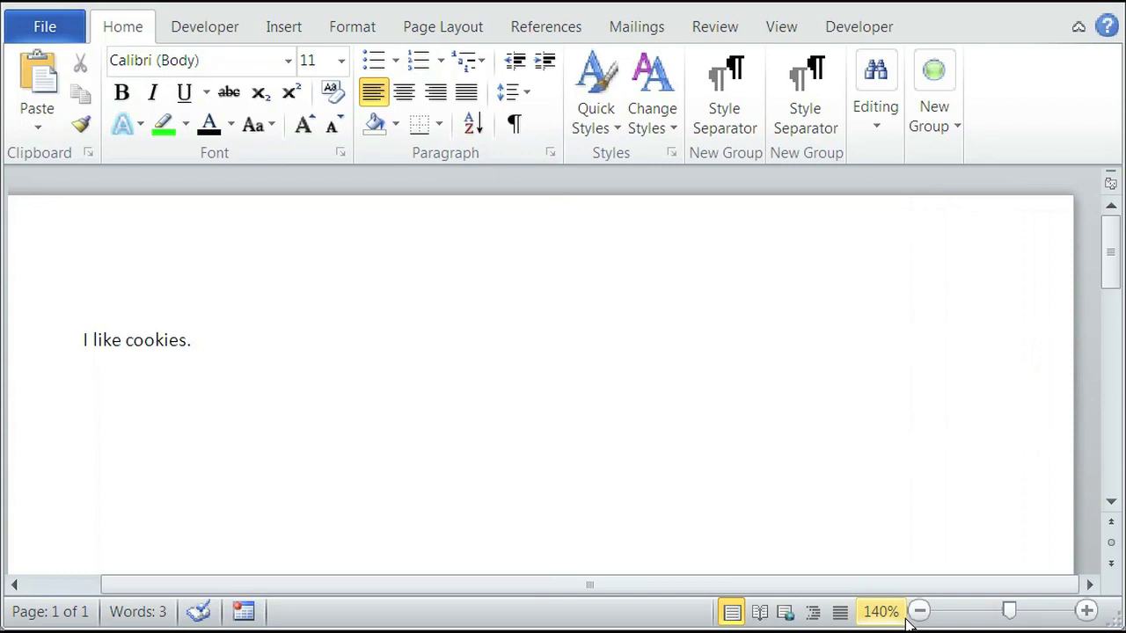
{"action": "scroll", "coordinate": [909, 623], "scroll_direction": "down", "scroll_amount": 1, "text": "ctrl"}
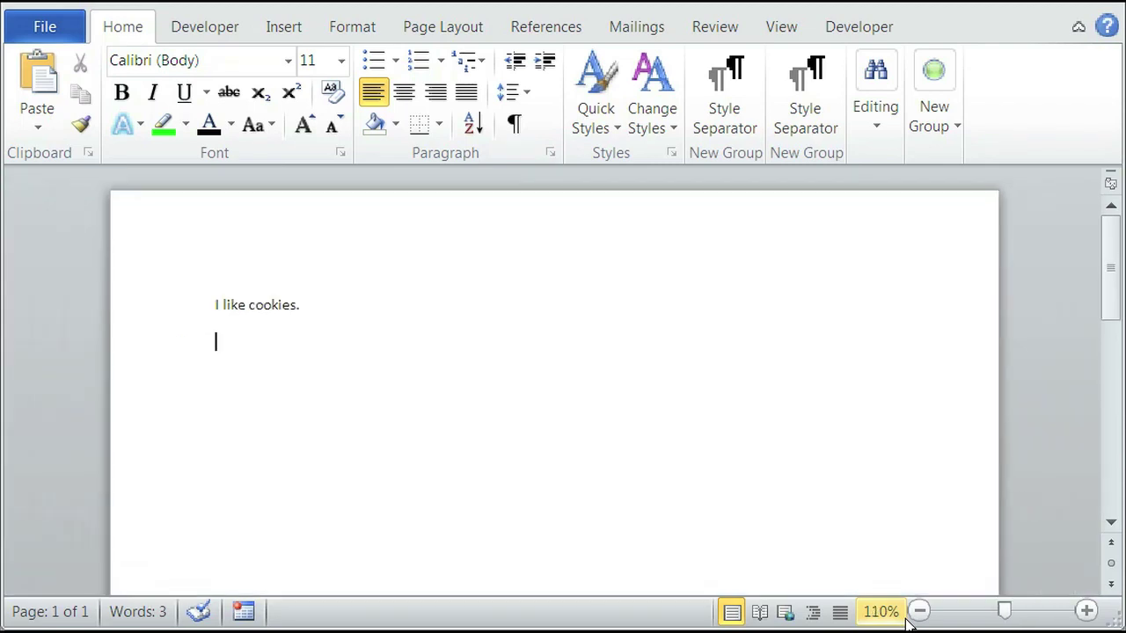